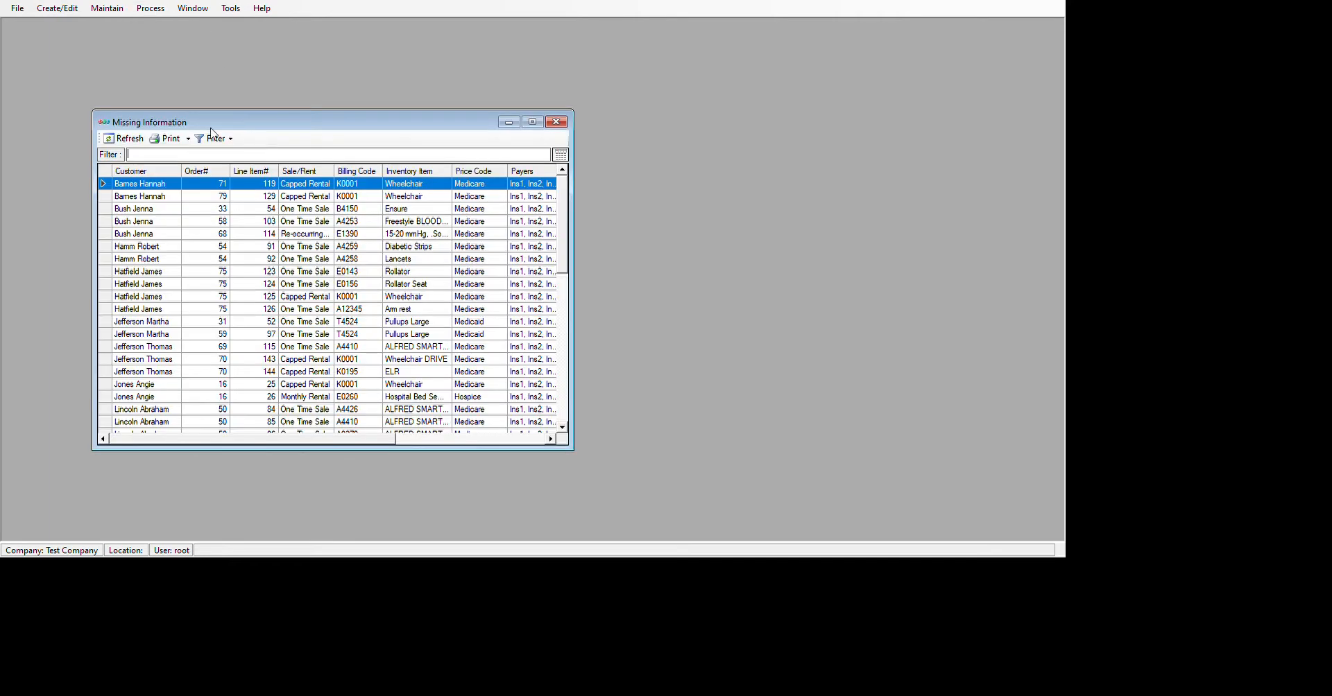
Reposition the Missing Information window and enlarge it so that the Summary and Details columns and more rows fit.
left_click_drag(720, 346, 1135, 318)
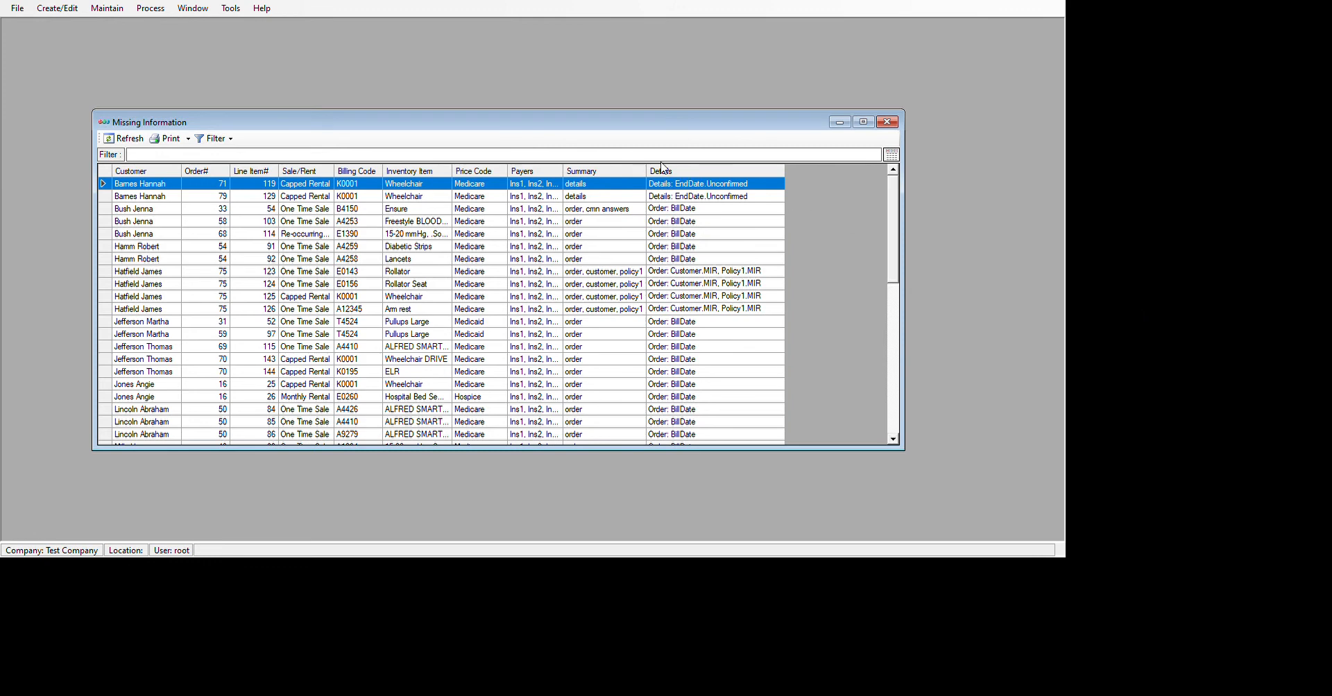
left_click_drag(661, 163, 612, 95)
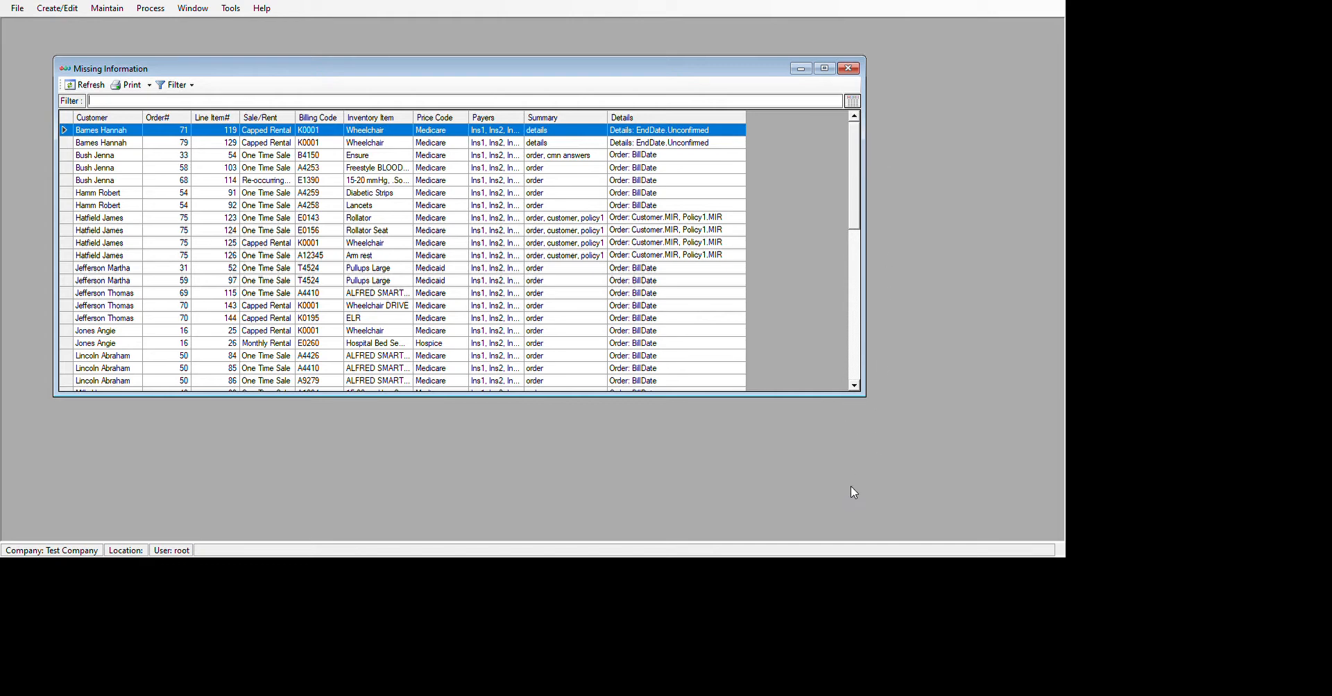
left_click_drag(793, 503, 809, 603)
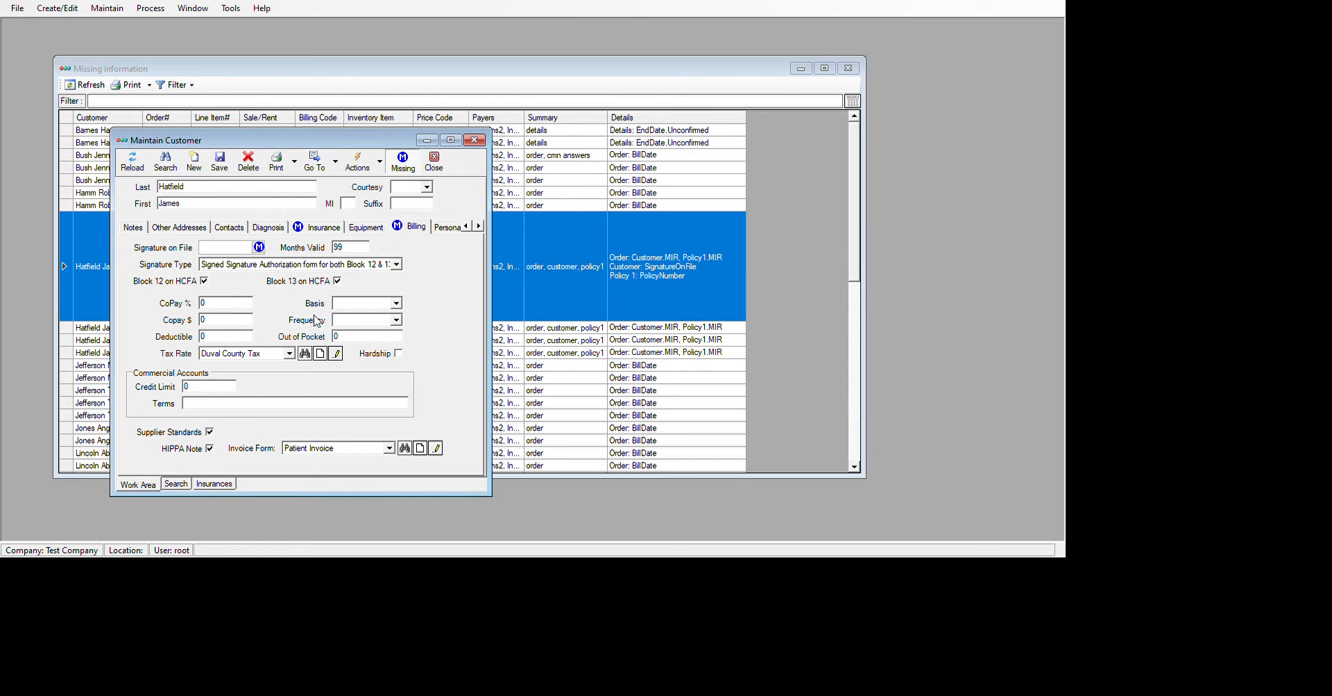
Fill in the missing Signature on File date in the customer's billing details and save the customer record.
key("Tab")
key("alt+Tab")
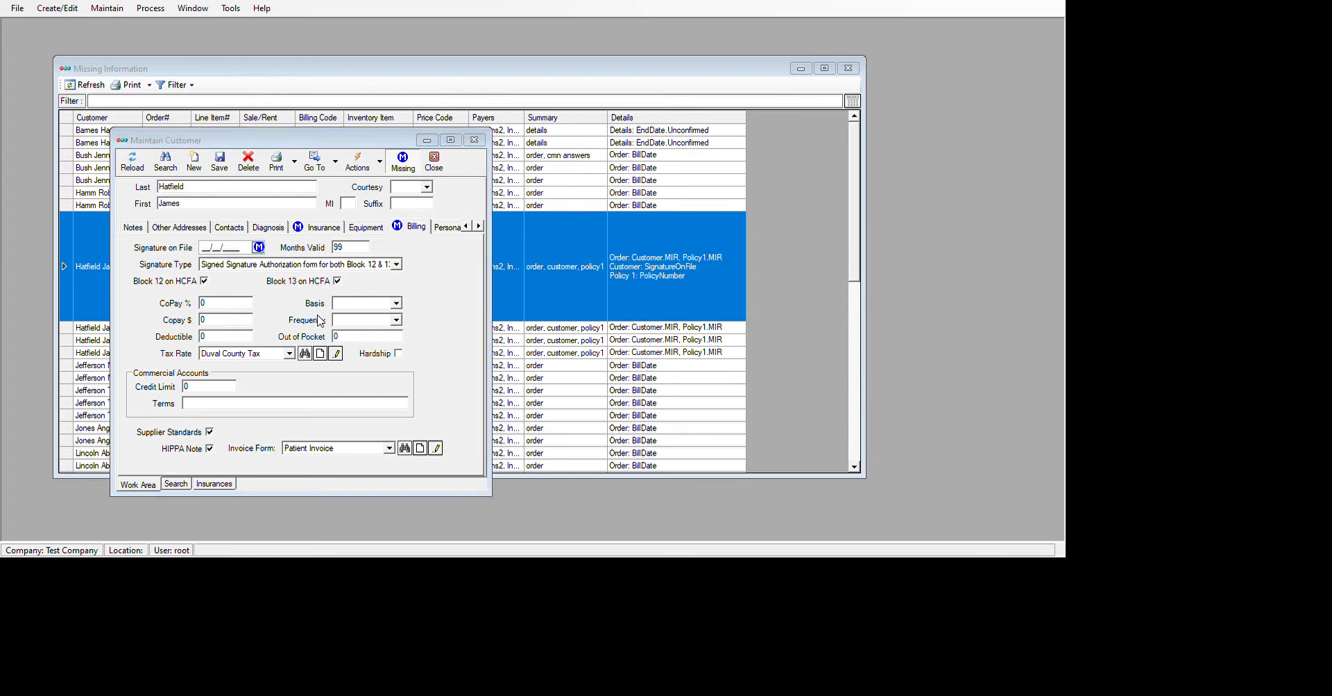
left_click(238, 420)
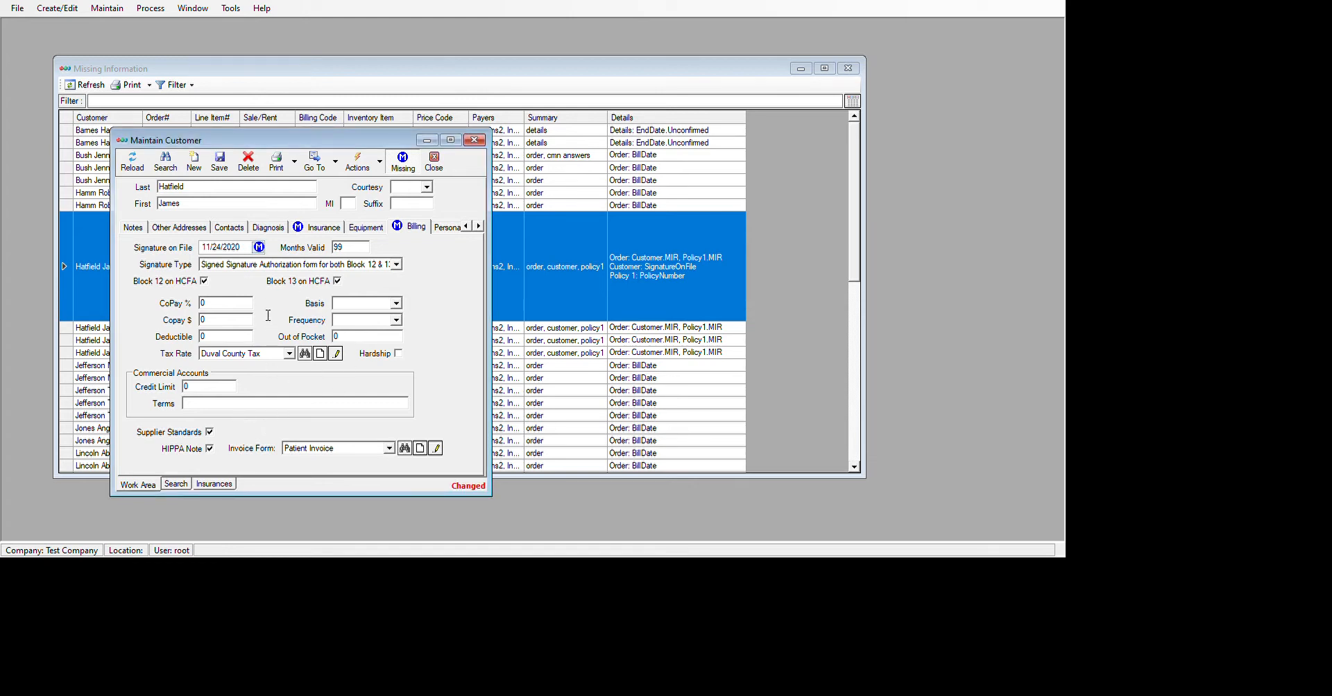
left_click(208, 247)
type("01")
left_click(219, 161)
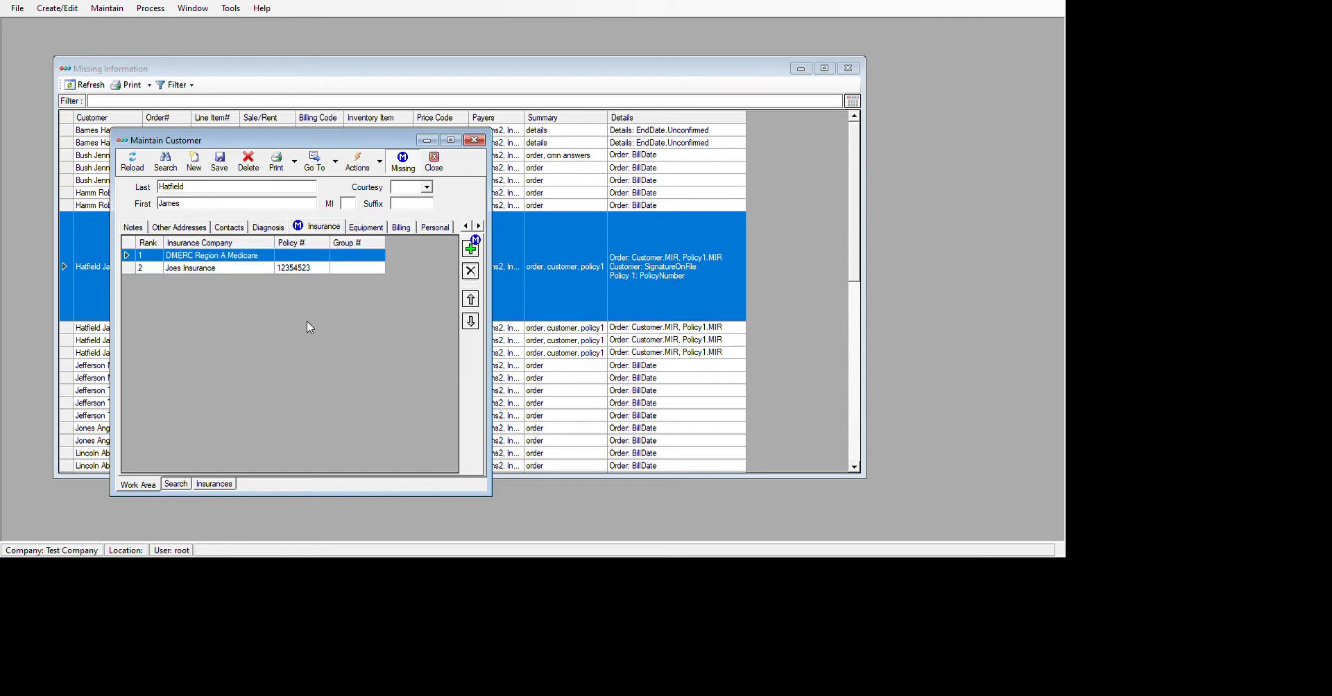
Enter the missing policy number for the customer's DMERC Region A Medicare policy and save the customer record.
double_click(276, 256)
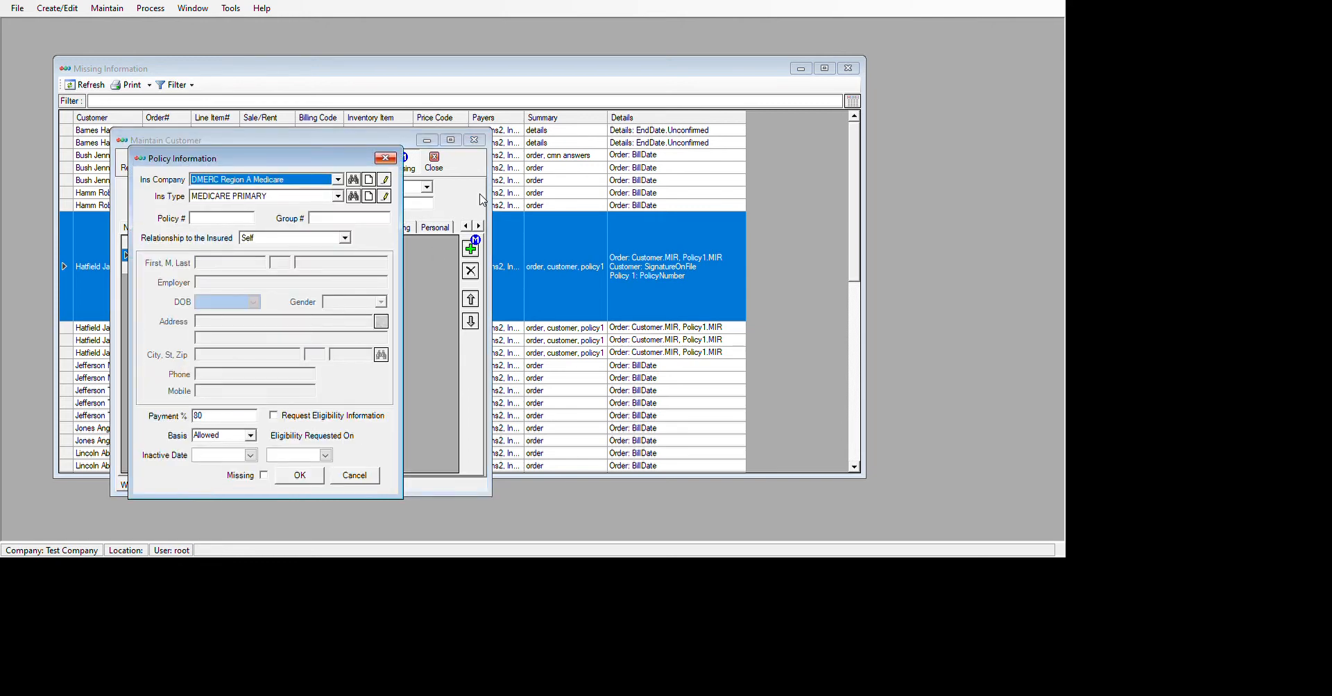
left_click(385, 157)
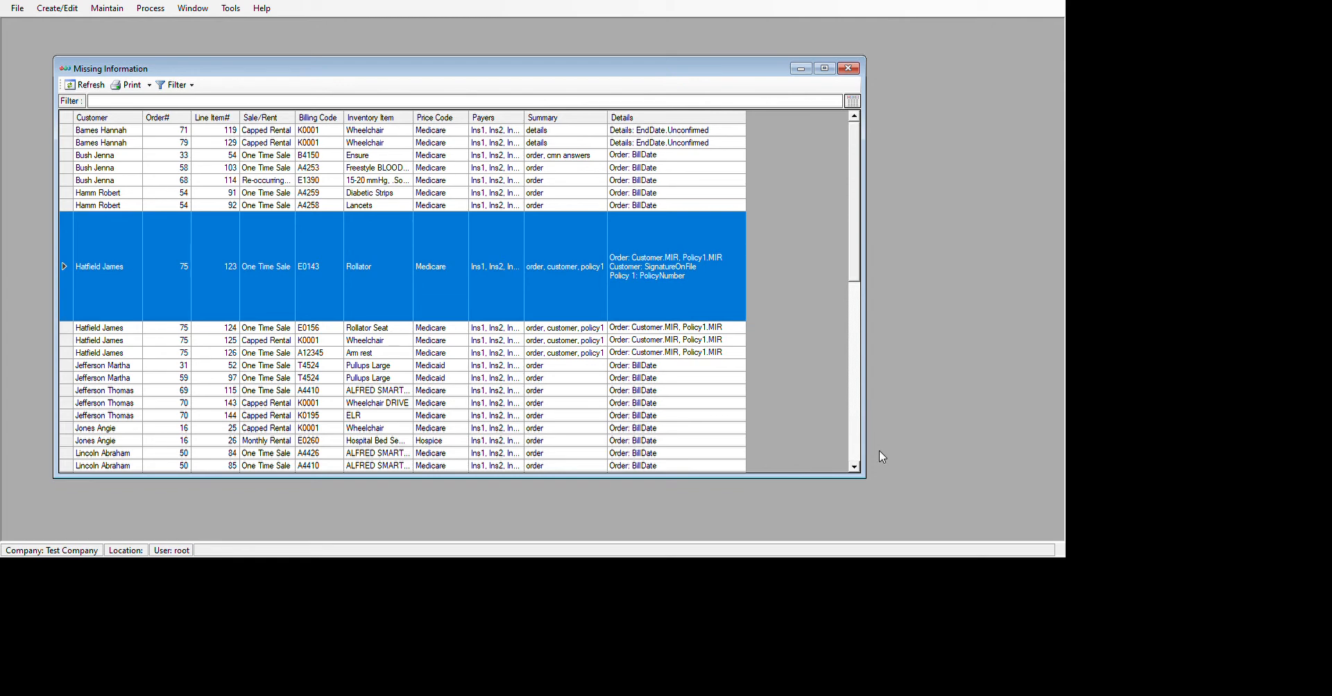
left_click(658, 394)
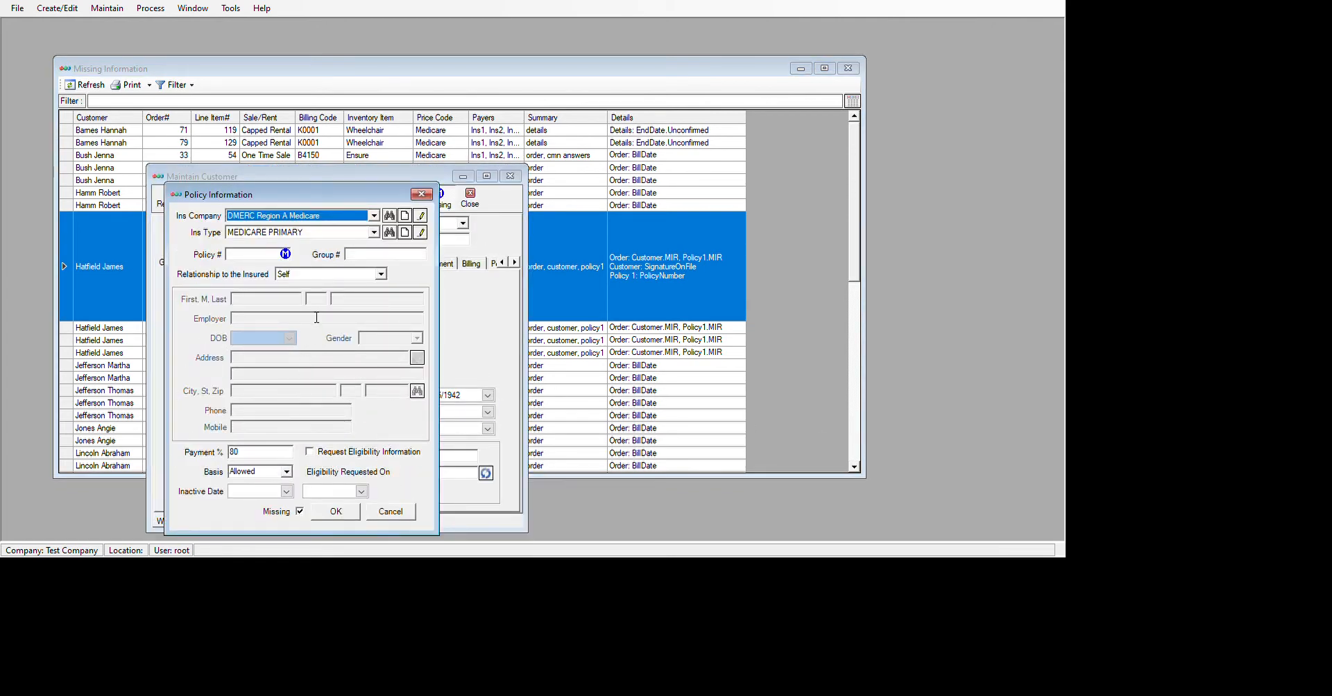
key("Tab")
key("Tab")
type("WERT@#$WE")
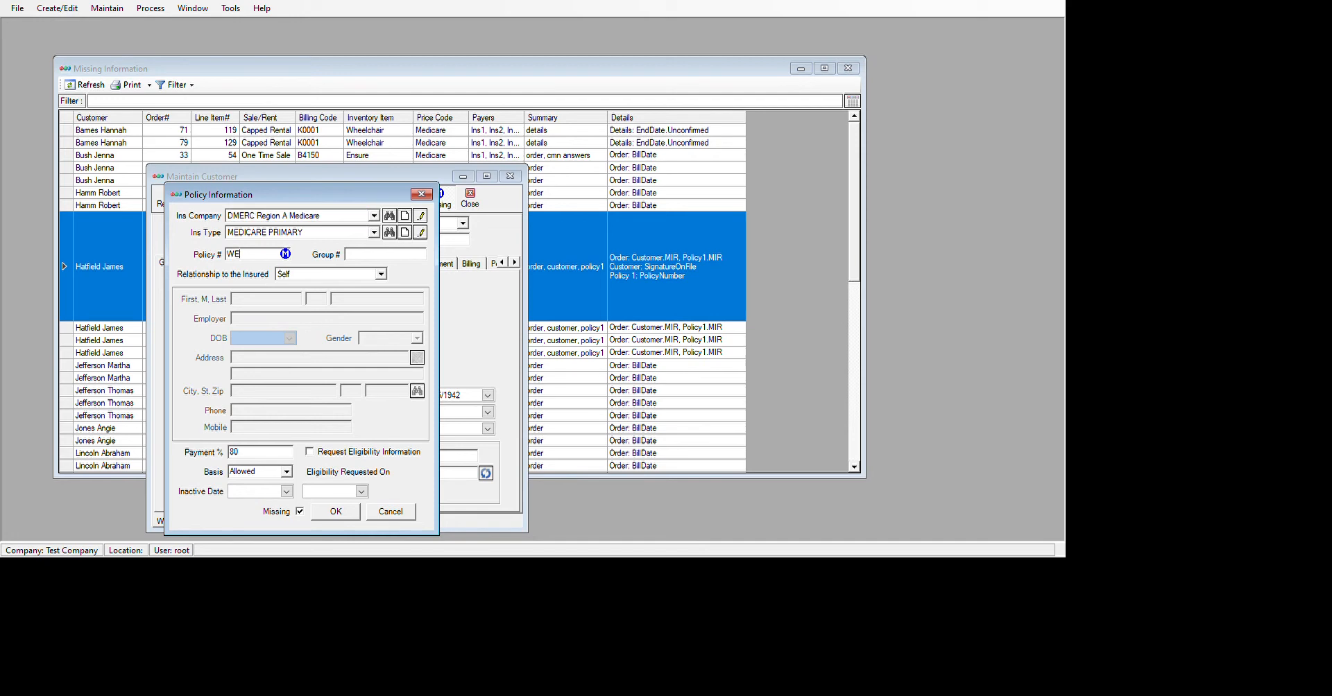
key("BackSpace")
key("BackSpace")
key("BackSpace")
key("BackSpace")
key("BackSpace")
key("BackSpace")
type("34567ERT")
key("Return")
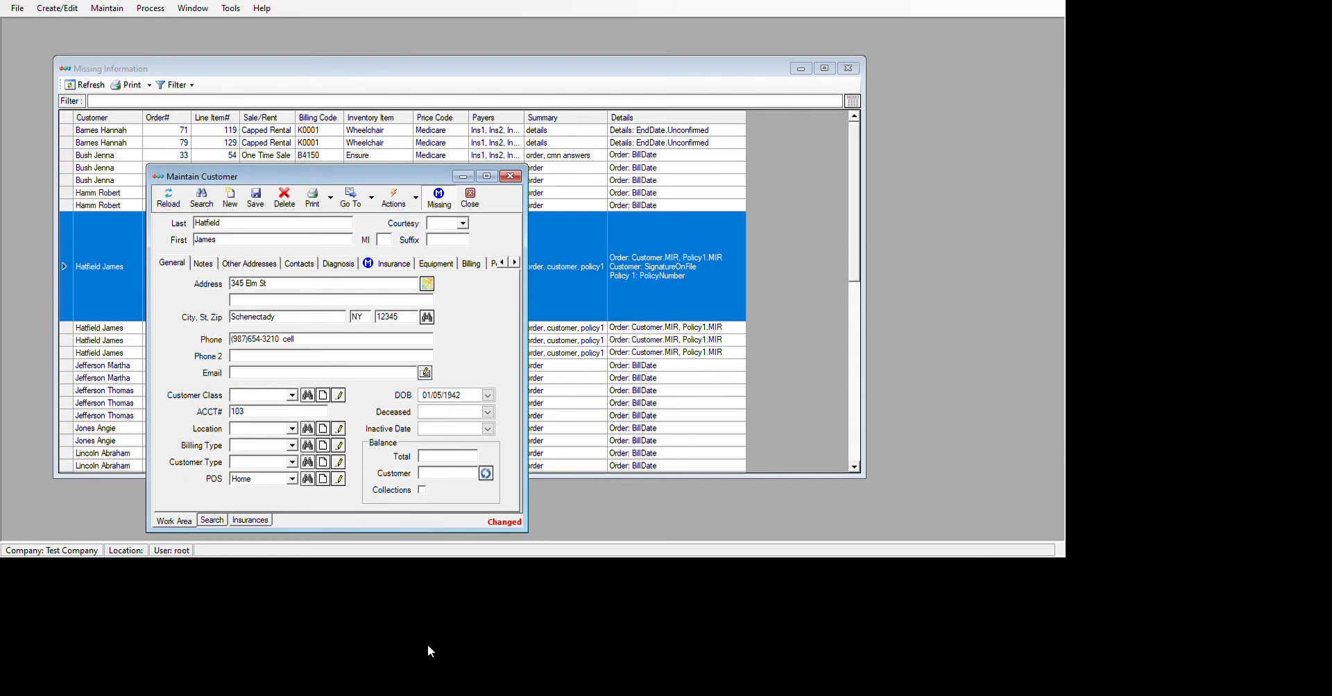
left_click(255, 199)
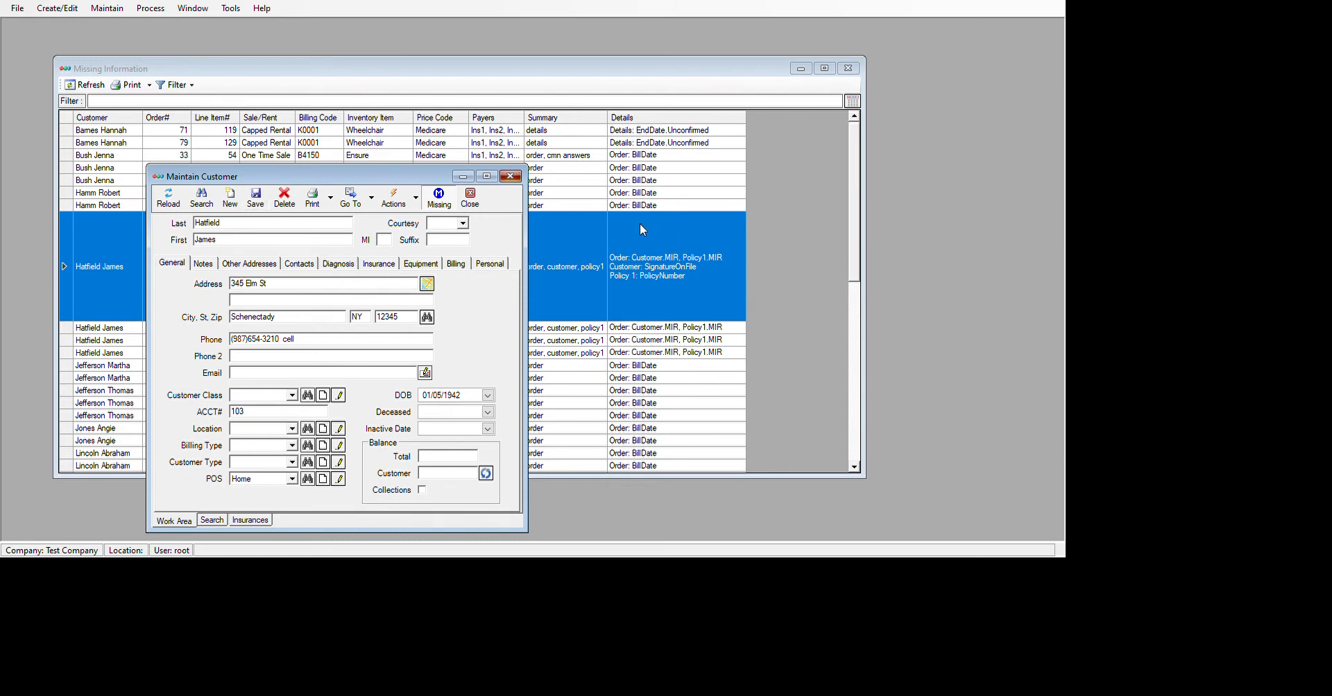
Refresh the missing information list, filter it by the start of the corrected customer's last name, and clear the filter.
left_click(86, 85)
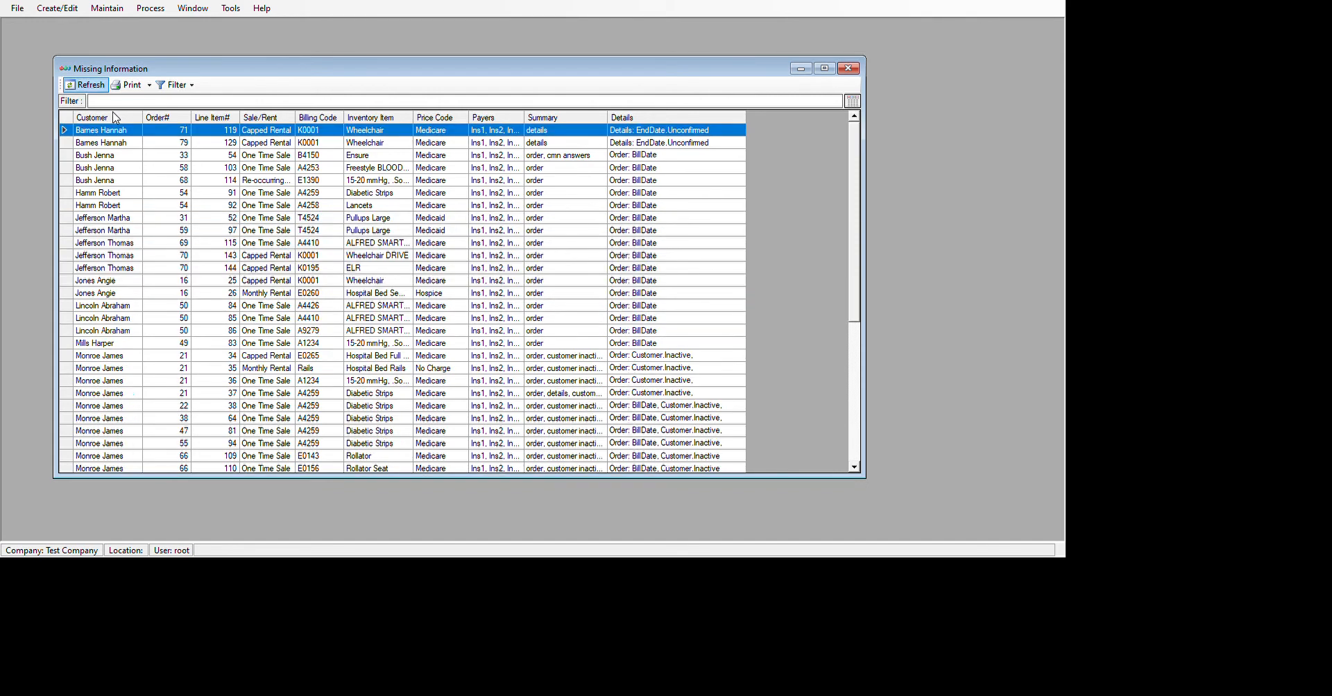
type("hat")
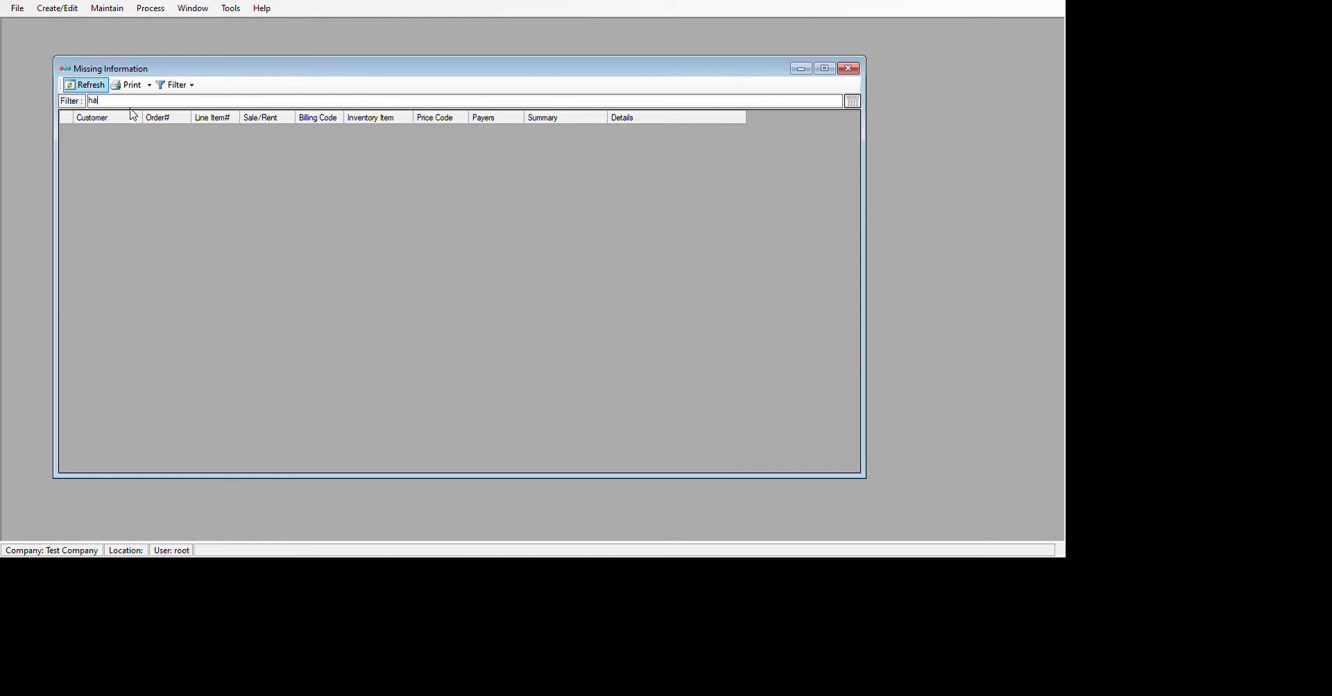
key("BackSpace")
key("BackSpace")
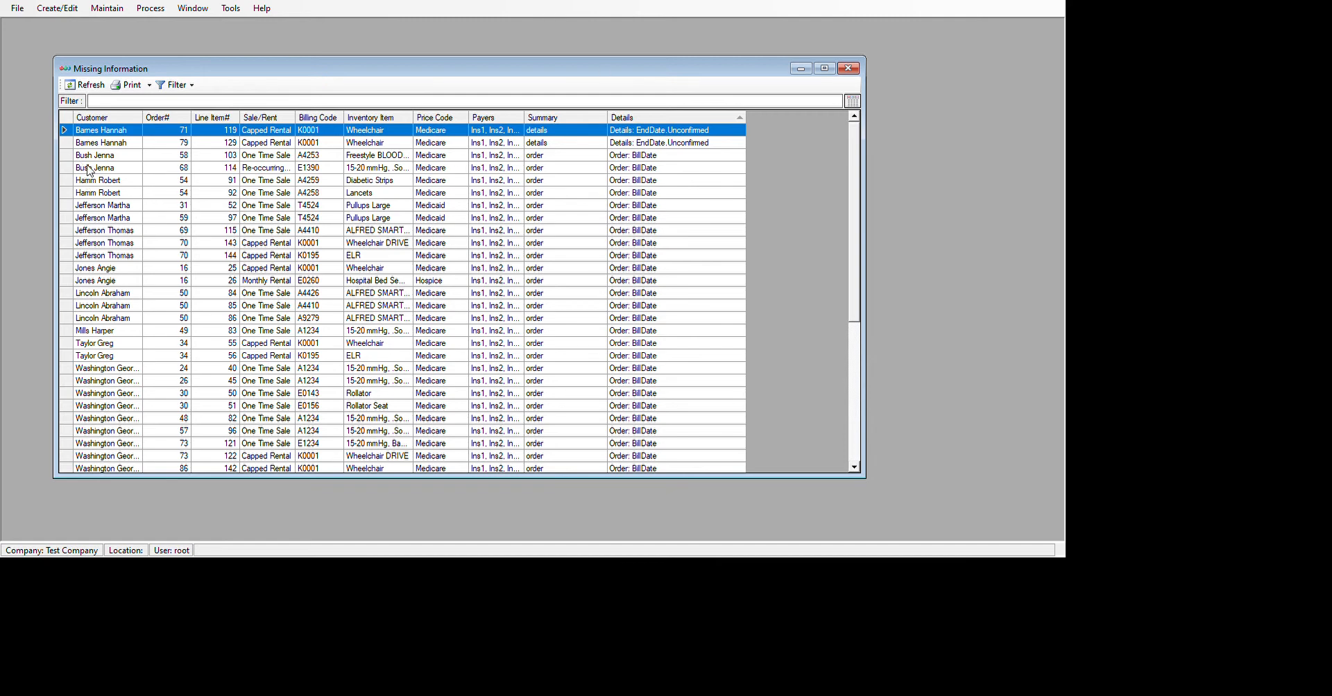
Expand the first K0001 Wheelchair row to read its full details and review the item's order detail.
left_click_drag(88, 177, 88, 325)
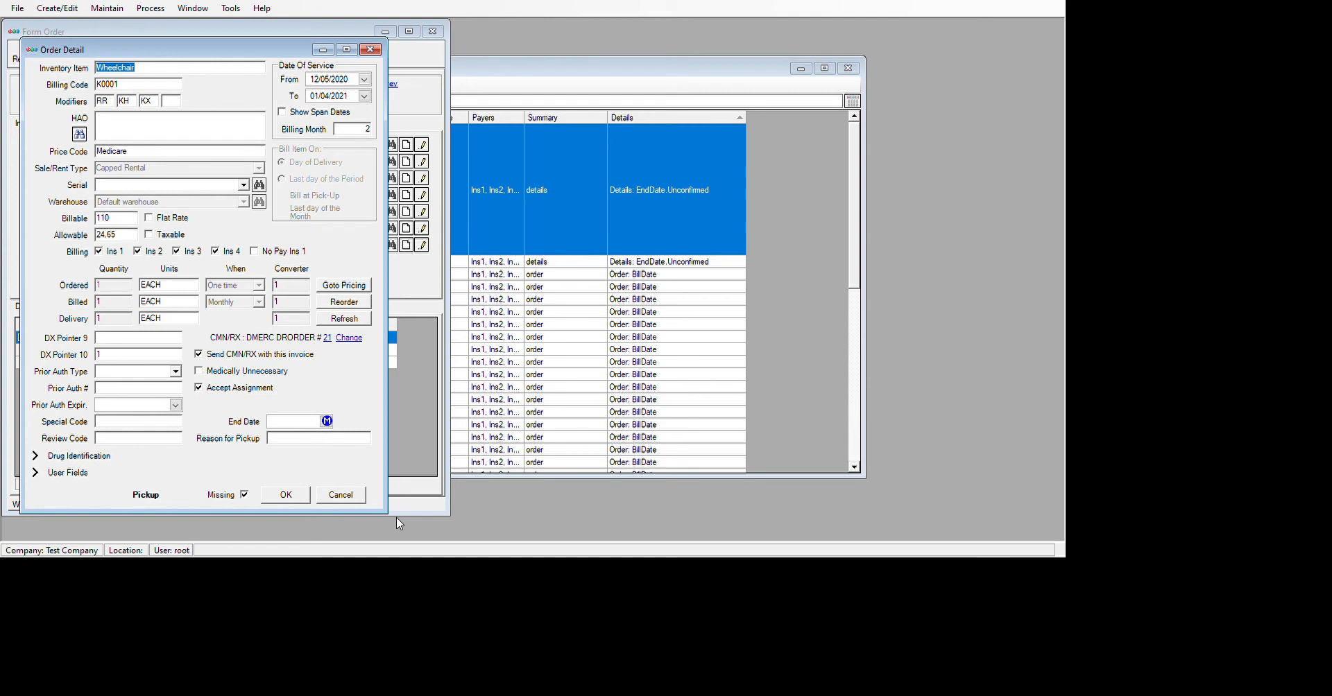
key("Escape")
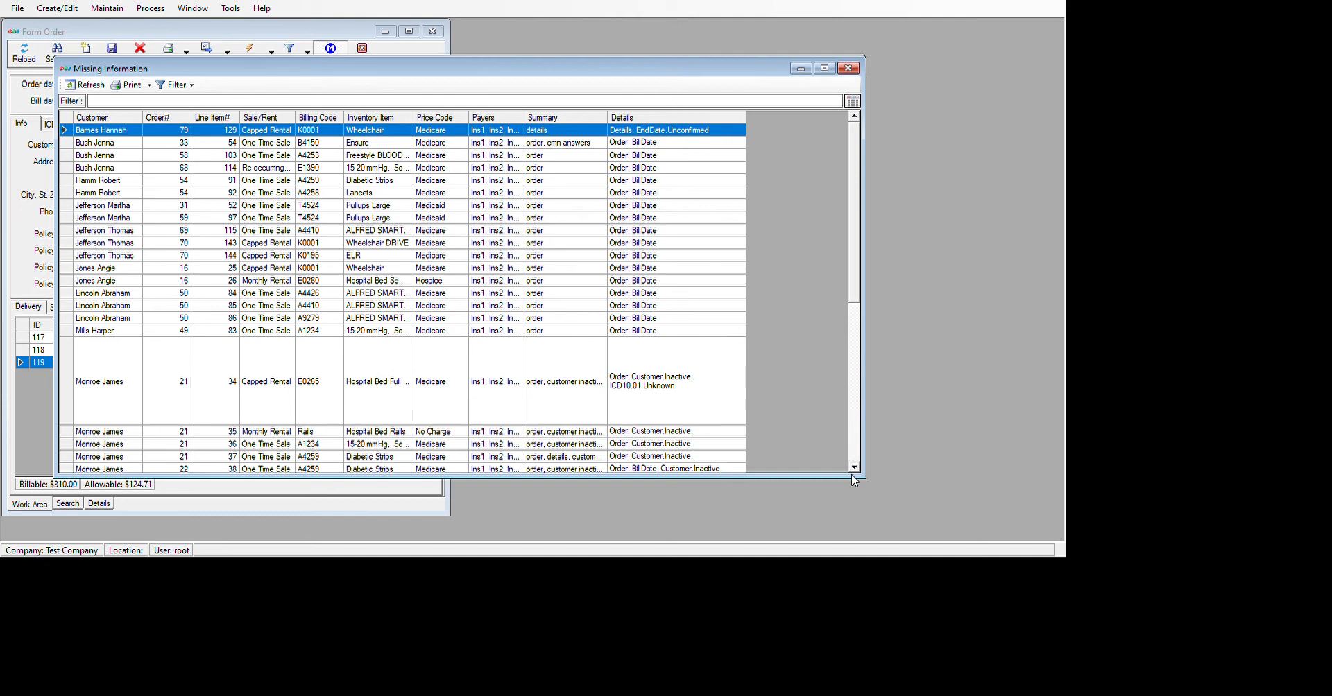
Clear the Inactive Date of the customer with the E0265 hospital bed rental, save the record, and refresh the missing information list.
left_click(674, 359)
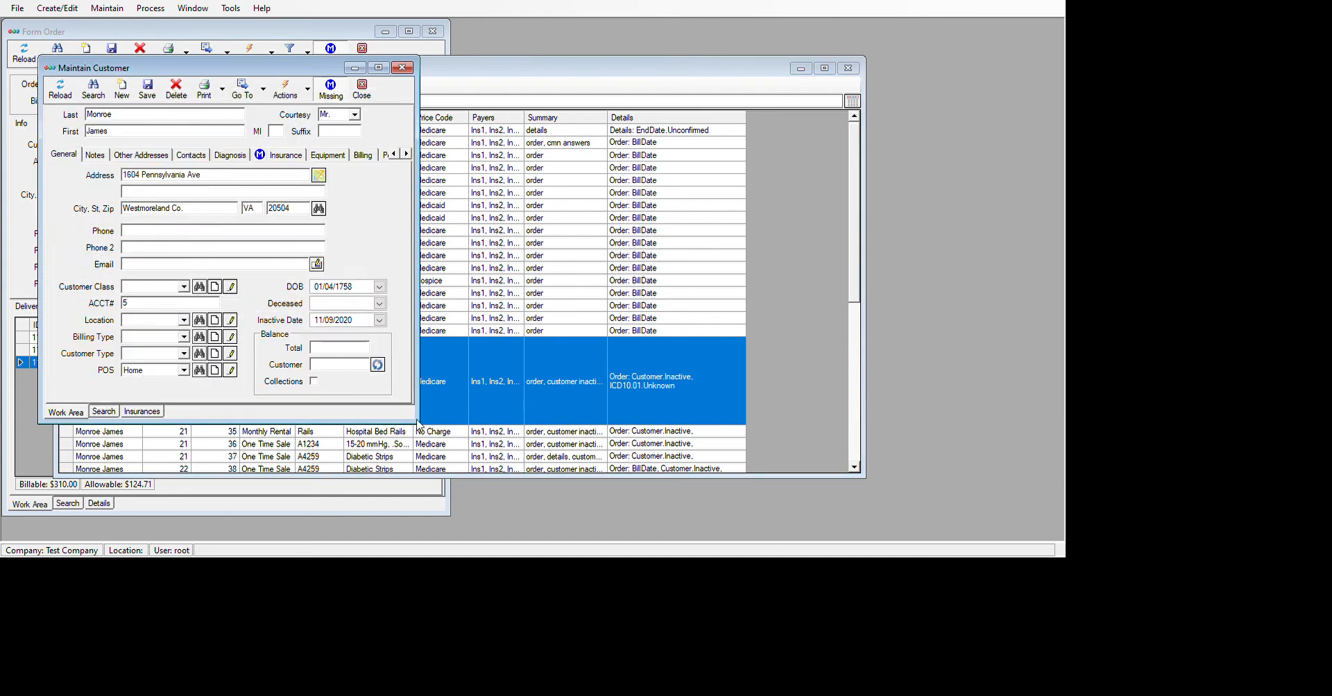
left_click(368, 320)
key("BackSpace")
key("BackSpace")
key("BackSpace")
key("BackSpace")
key("BackSpace")
key("BackSpace")
key("BackSpace")
key("BackSpace")
key("BackSpace")
key("BackSpace")
left_click(147, 89)
left_click(361, 88)
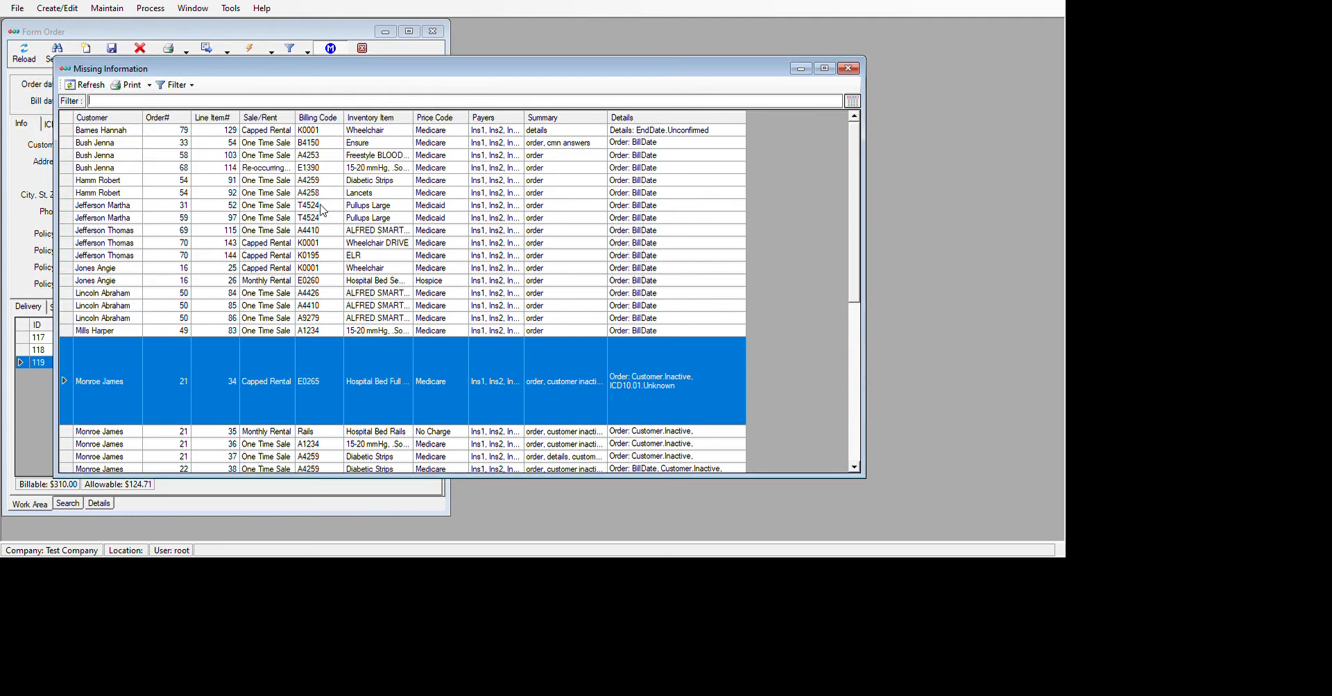
left_click(83, 84)
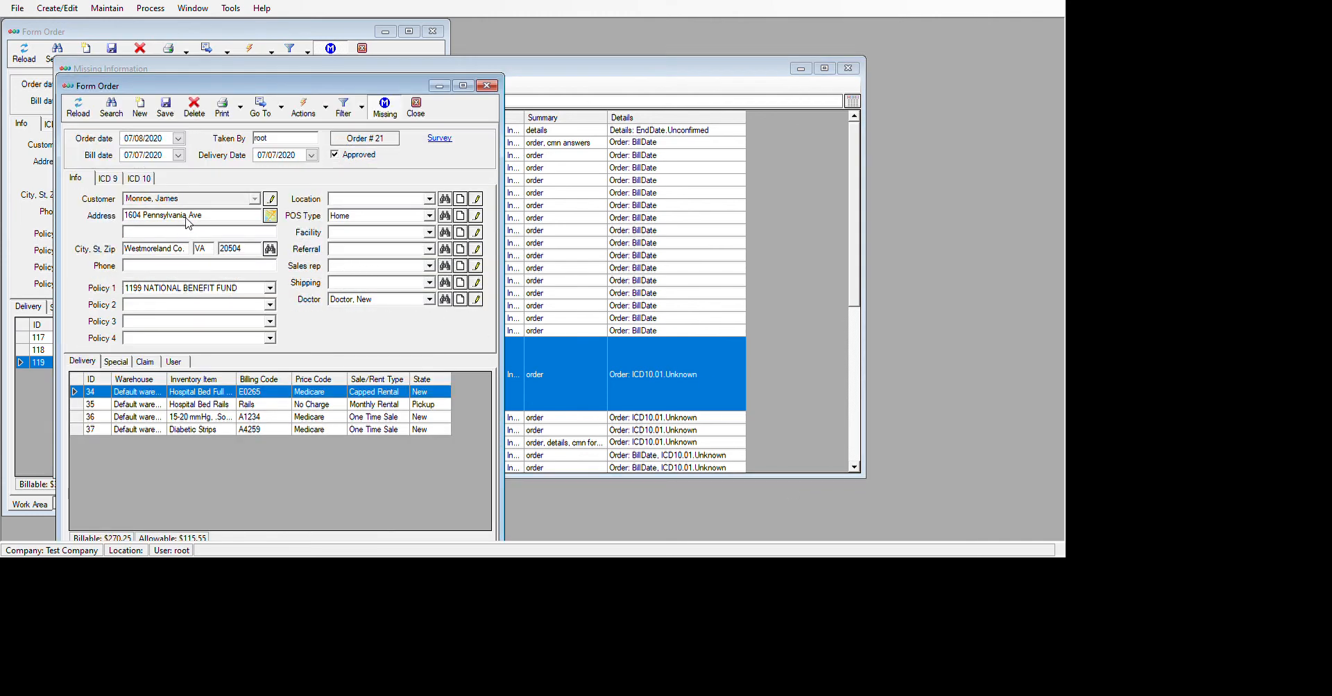
Change the first ICD 10 code on the hospital bed order to A00.1, save the order, and refresh the missing information list.
left_click(144, 176)
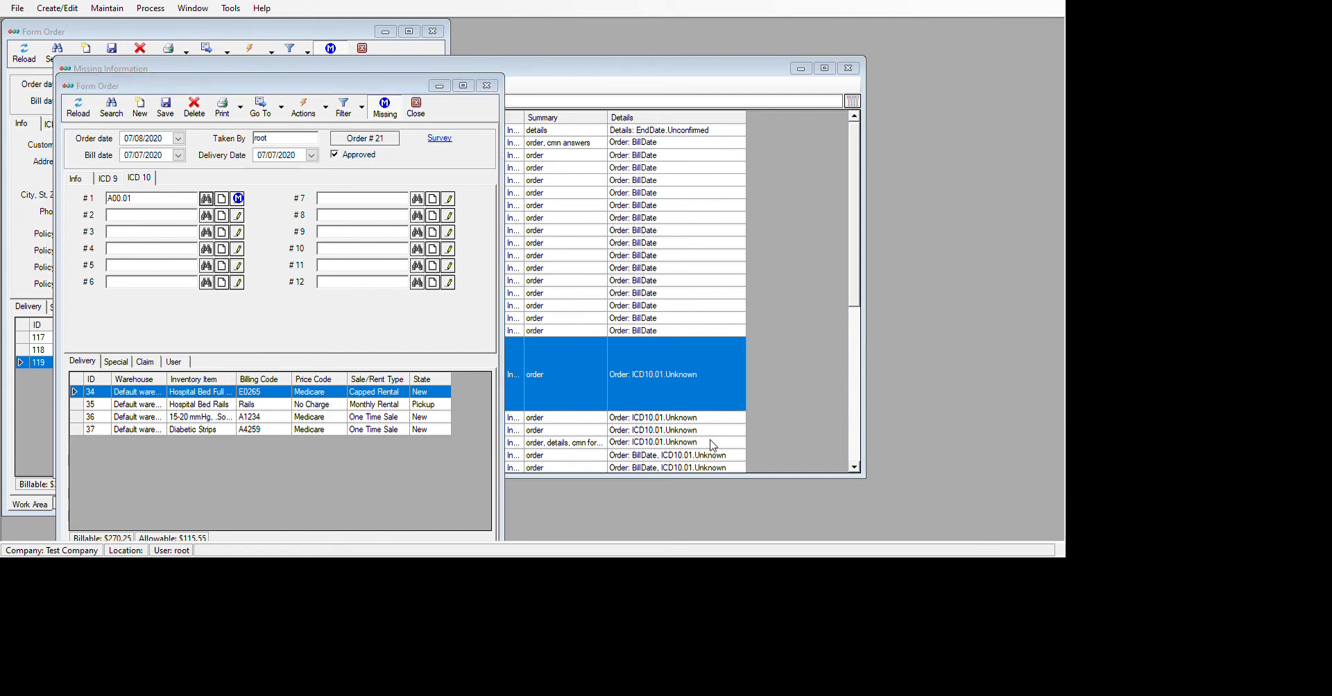
left_click(726, 464)
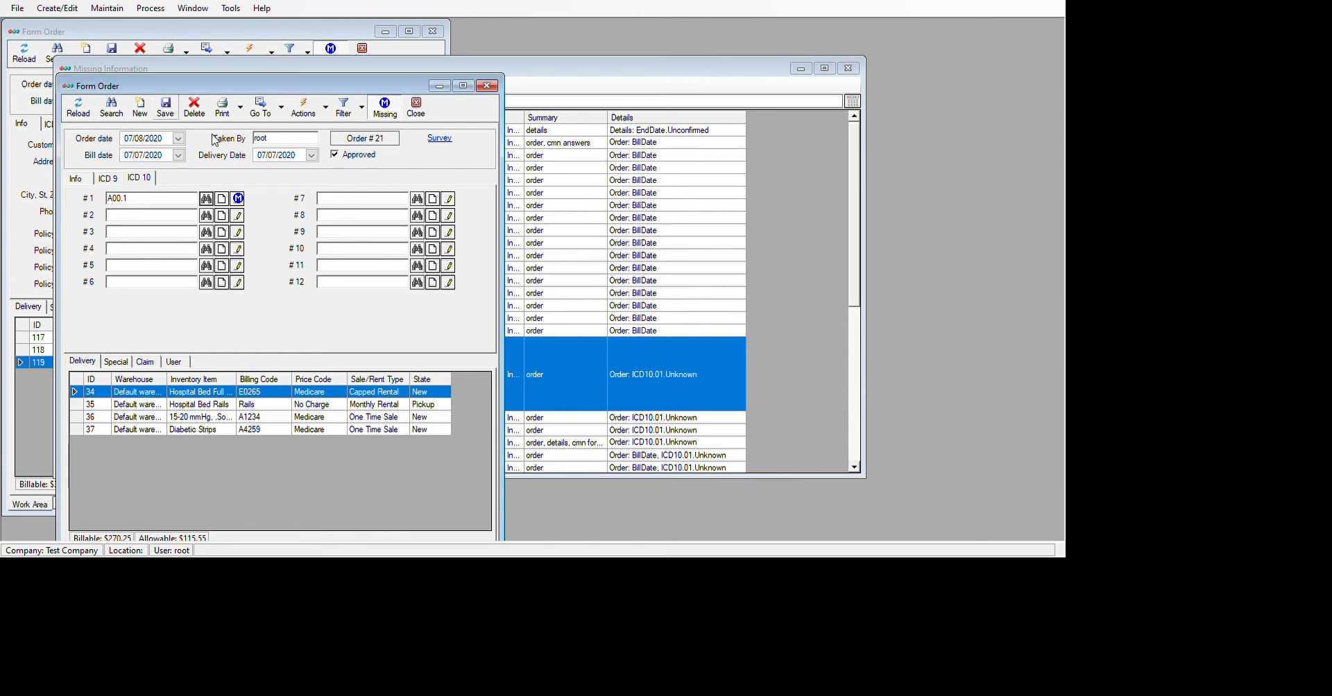
left_click(415, 108)
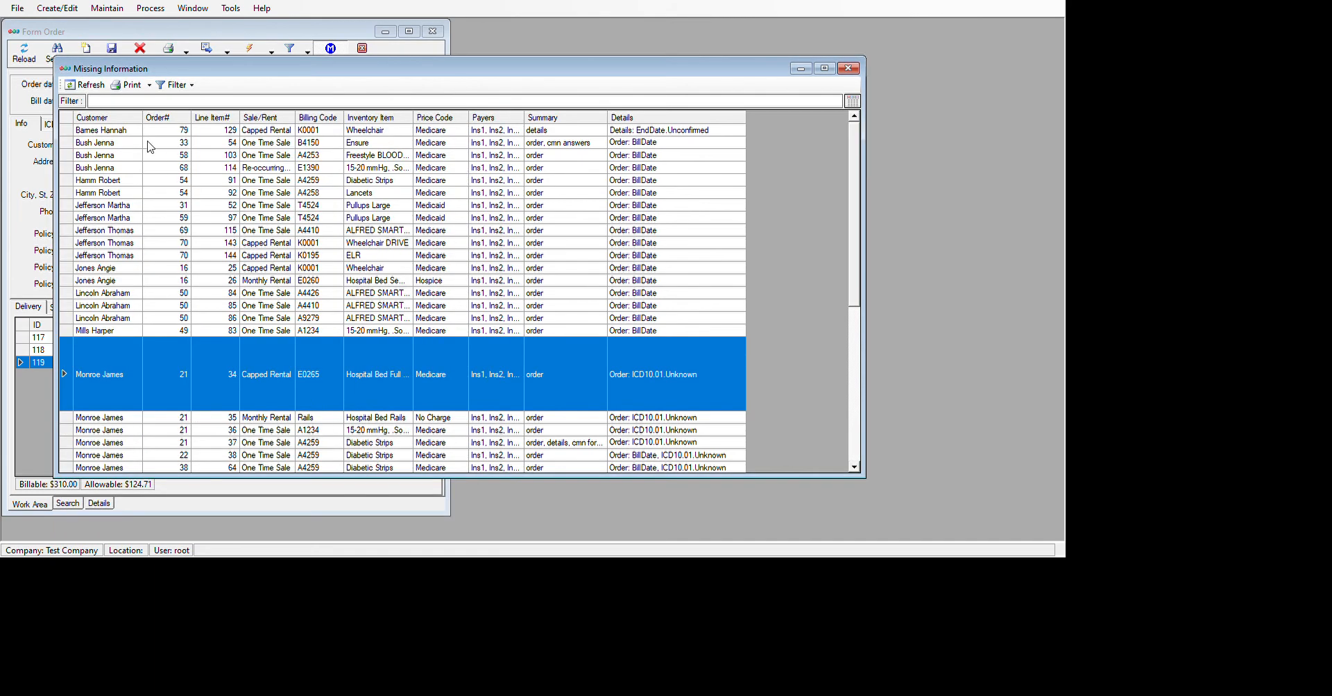
left_click(86, 84)
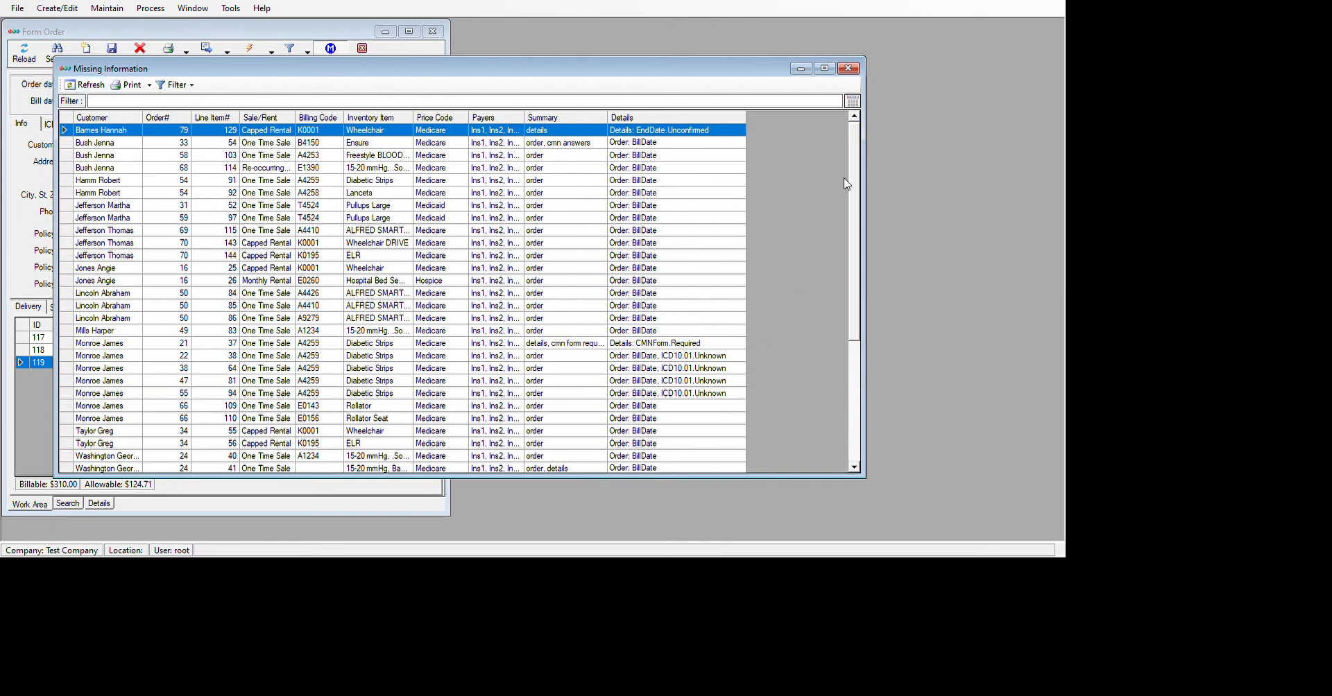
Open the order of the A1234 one-time sale with missing Policy 1 and view the item's order detail.
left_click_drag(853, 152, 866, 261)
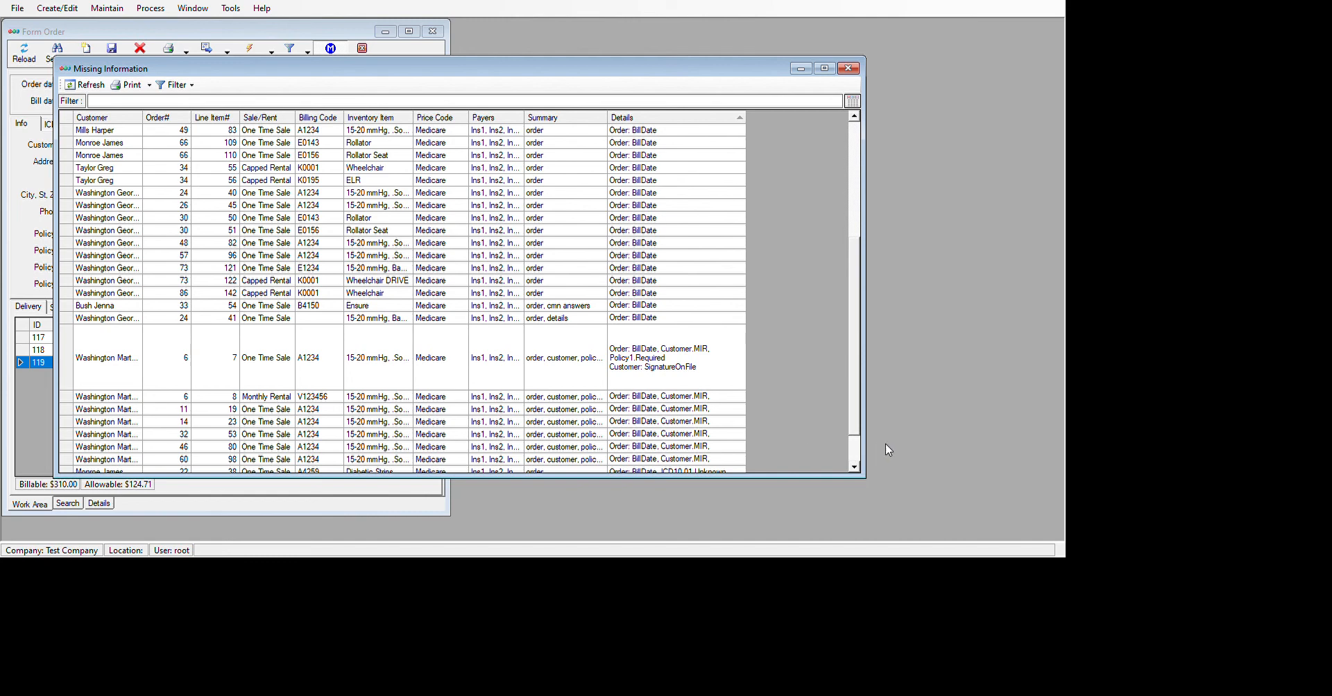
left_click(702, 369)
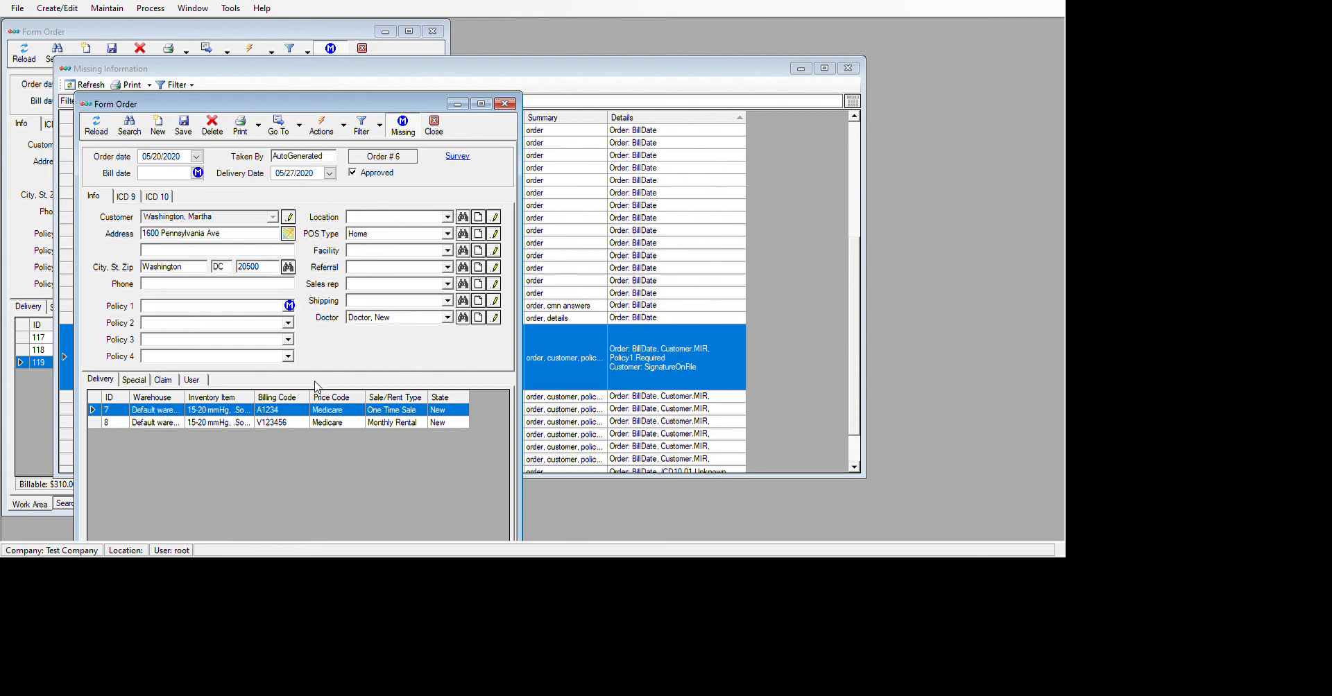
double_click(294, 510)
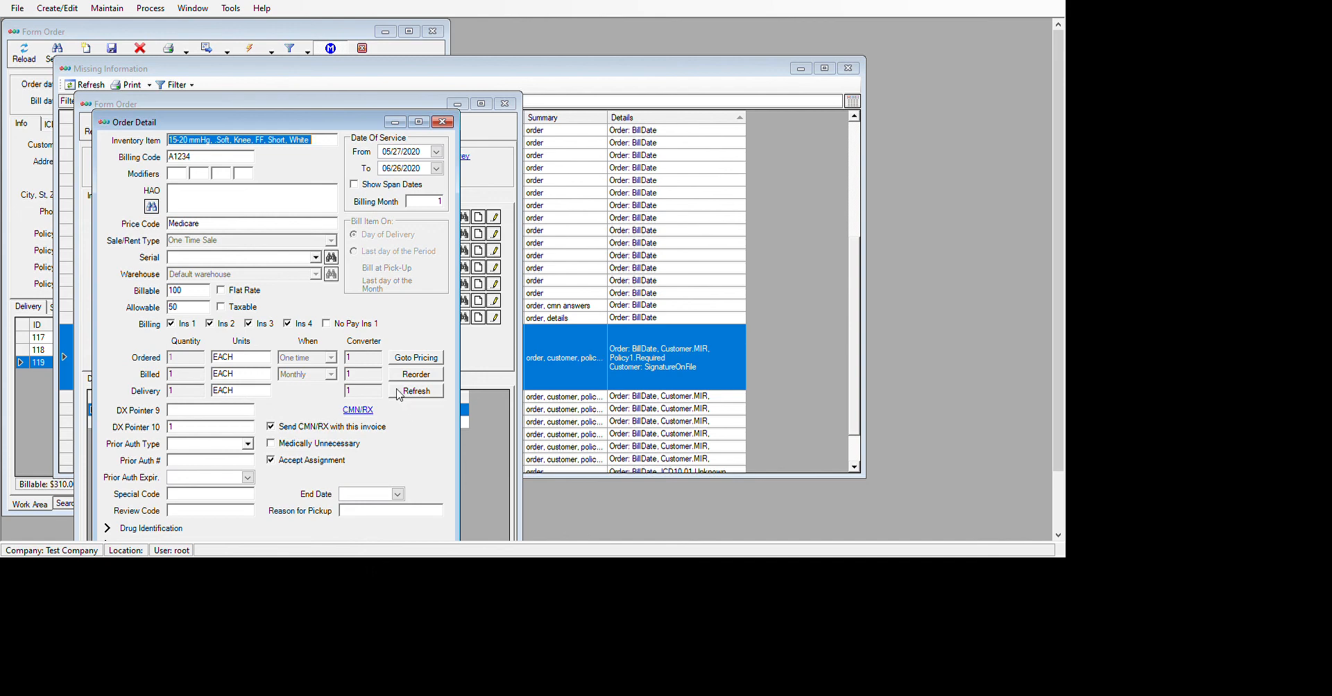
left_click(443, 122)
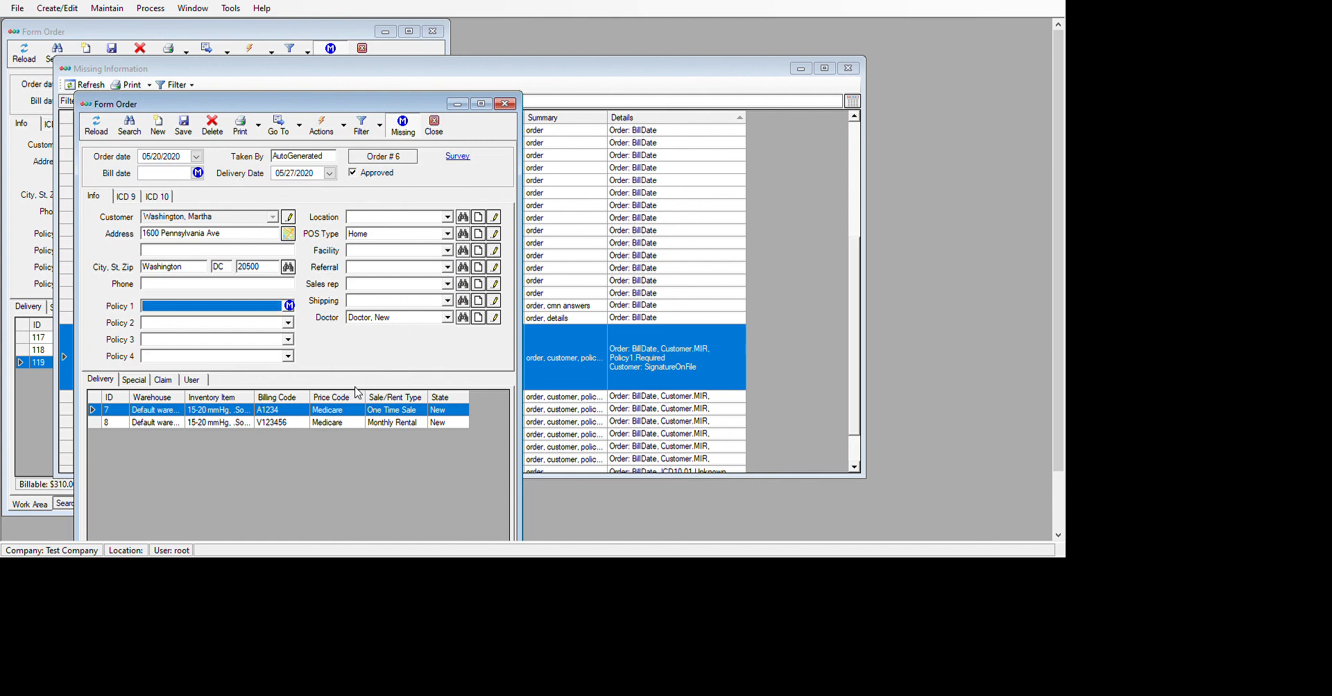
Try turning off billing to Ins 1 through Ins 4 in the A1234 item's order detail.
double_click(340, 512)
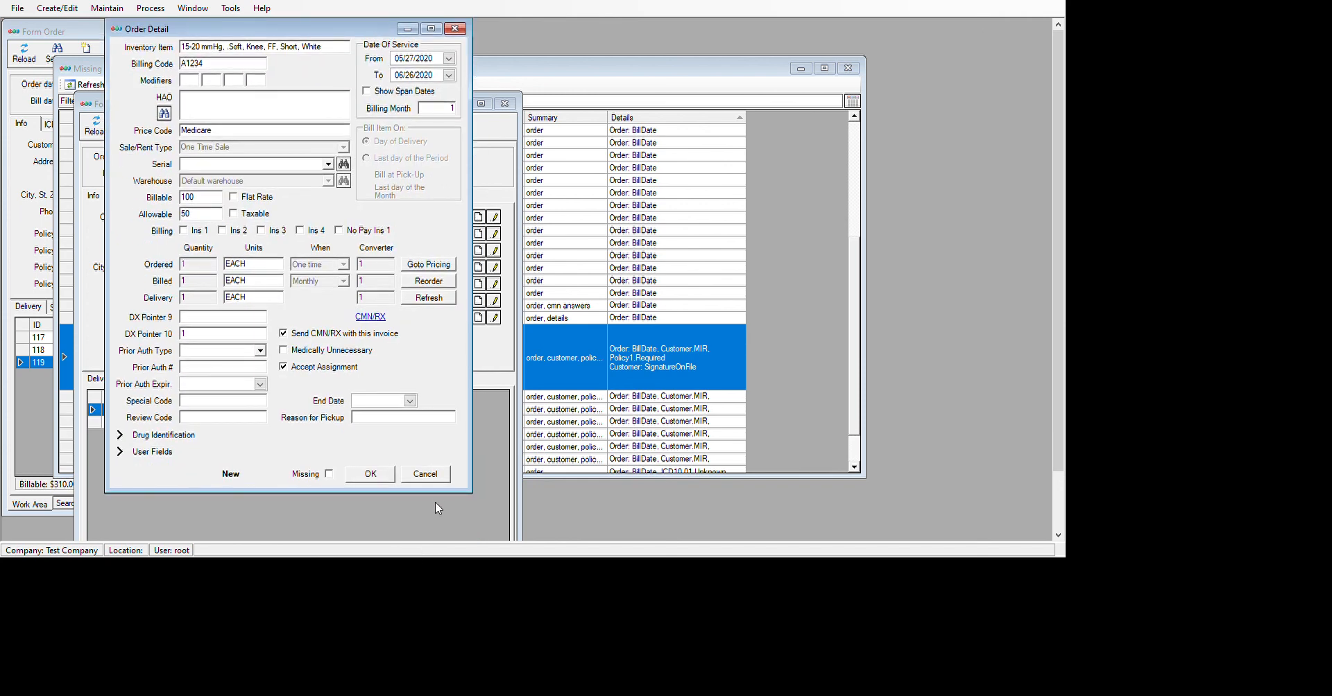
left_click(470, 595)
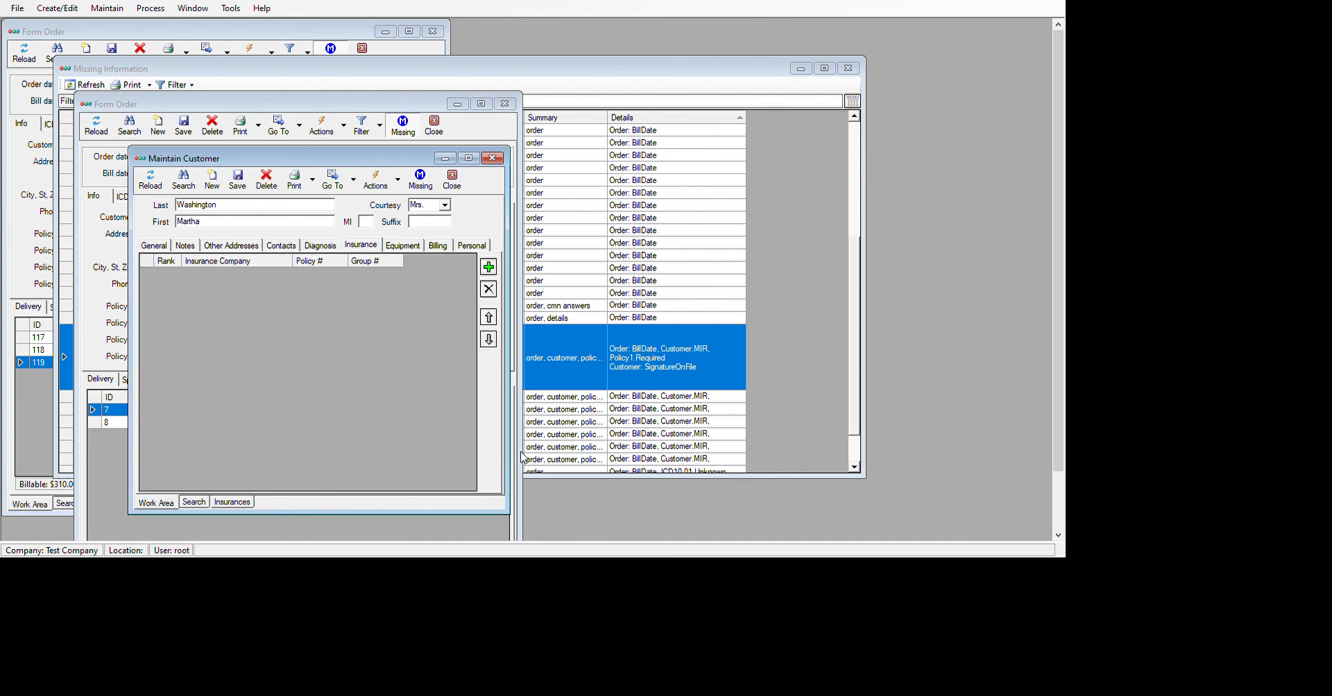
Close the customer and order forms and select the E0143 Rollator row in the missing information list.
left_click(489, 159)
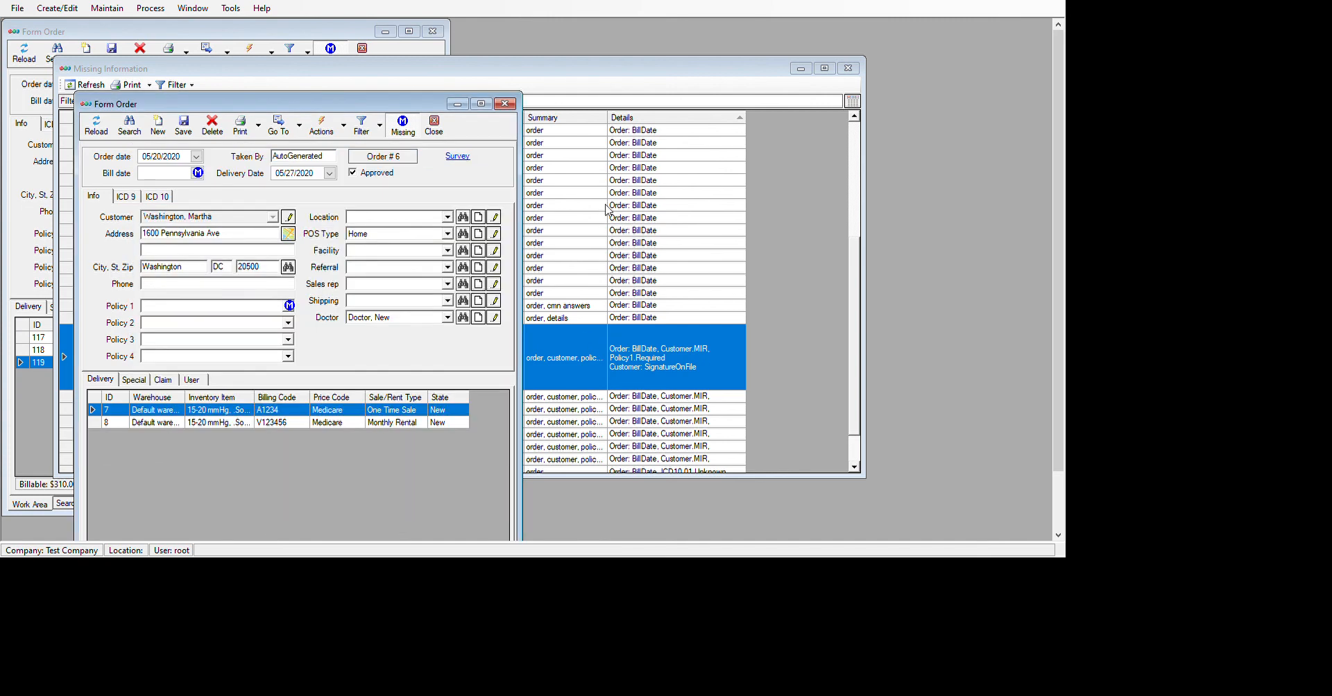
left_click(504, 104)
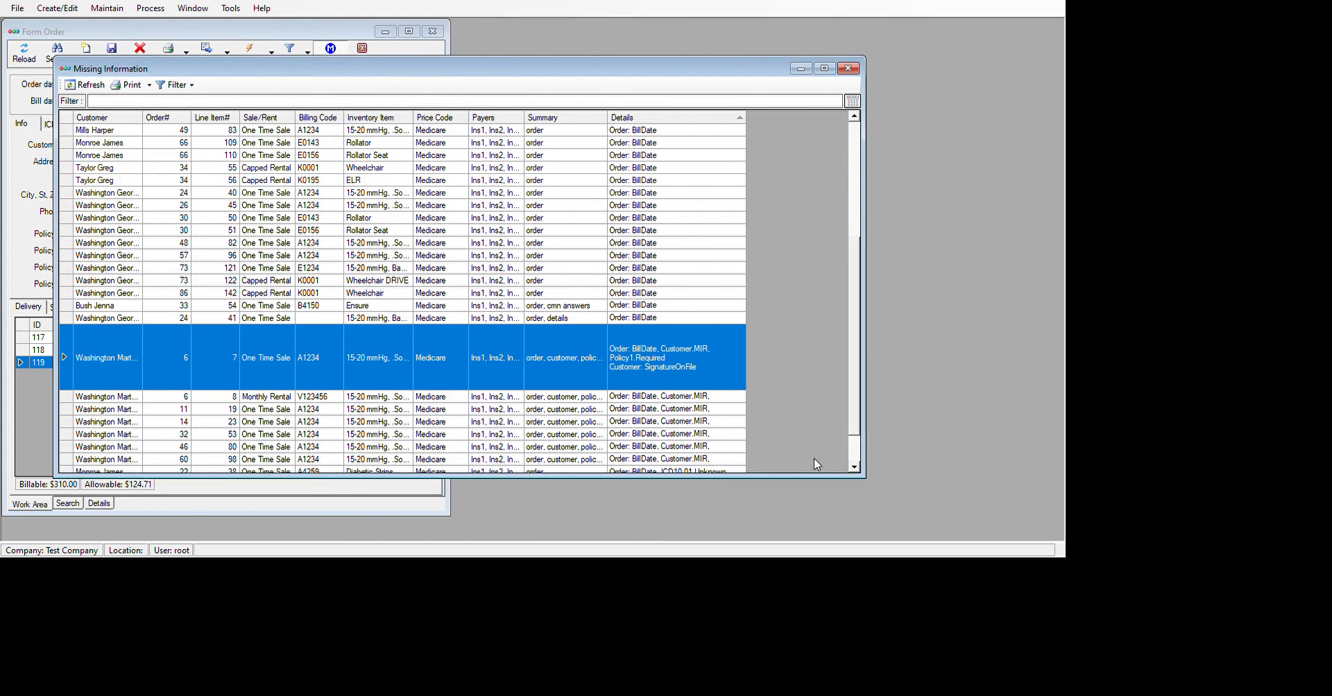
left_click(678, 142)
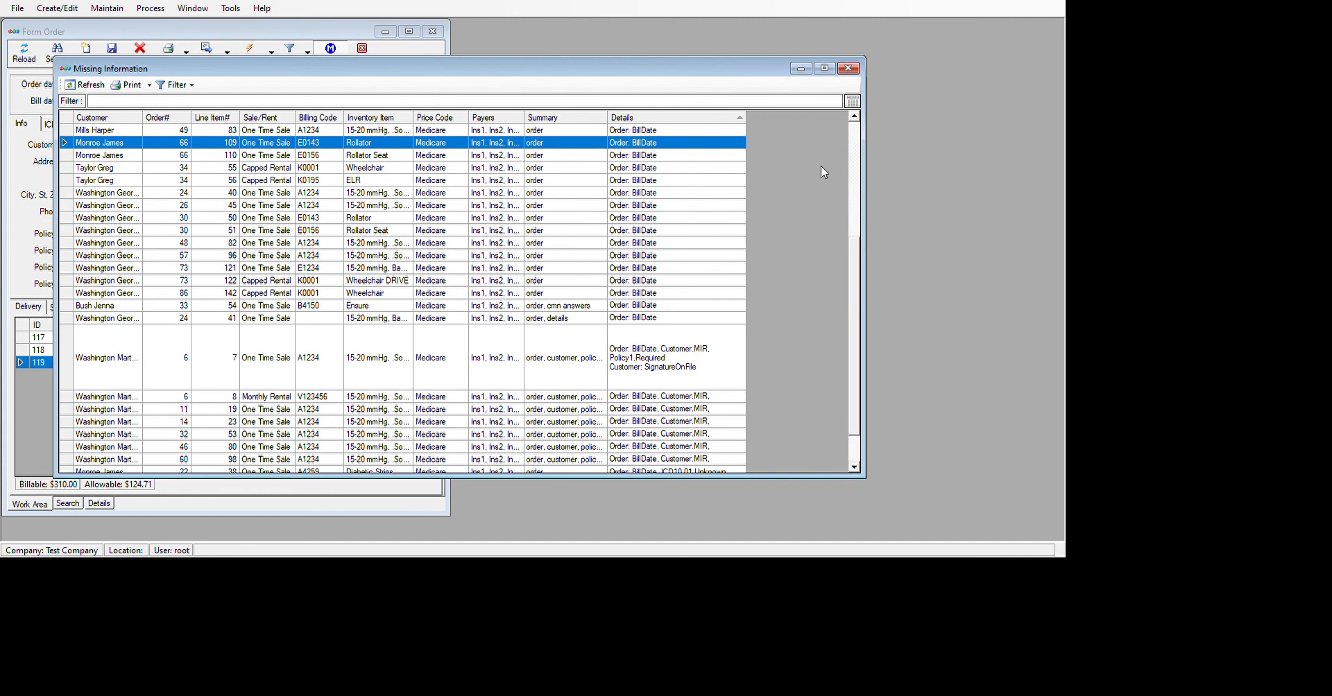